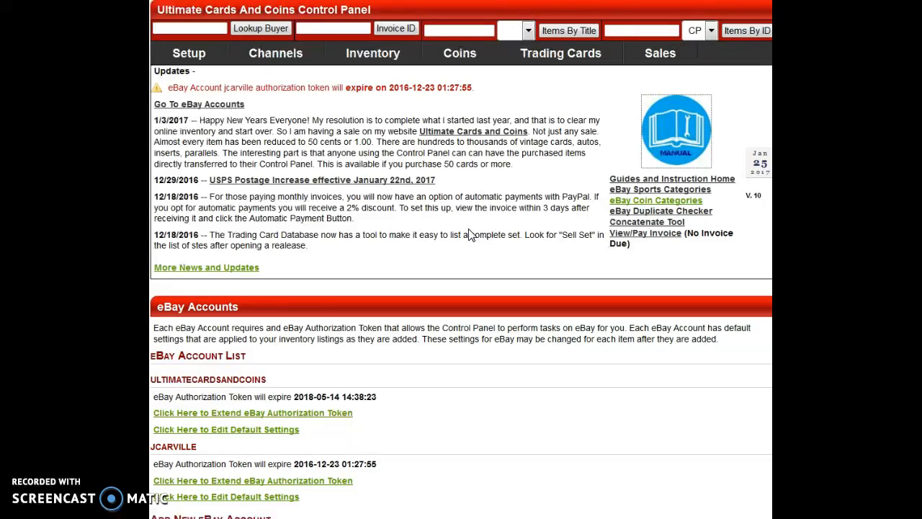
# Open the eBay channel's account list and locate the account ID field for adding a new eBay account.
pyautogui.moveTo(285, 58)
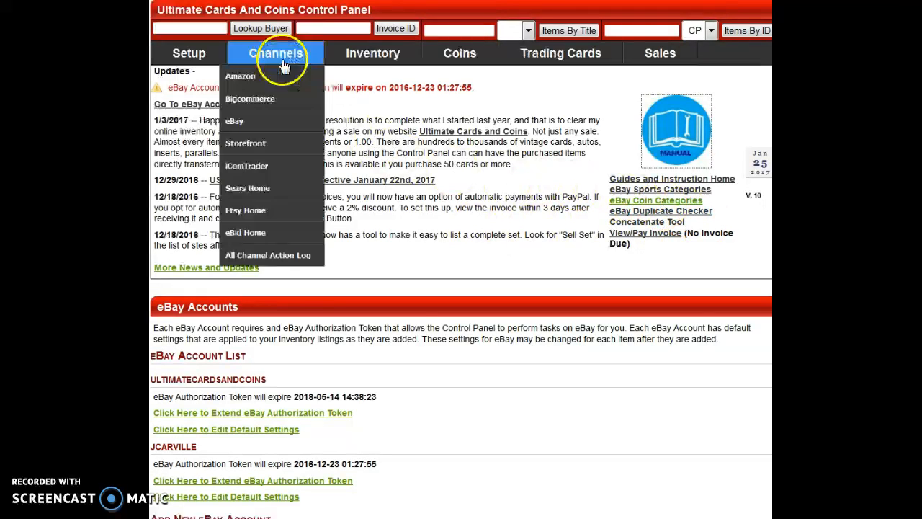
pyautogui.moveTo(256, 121)
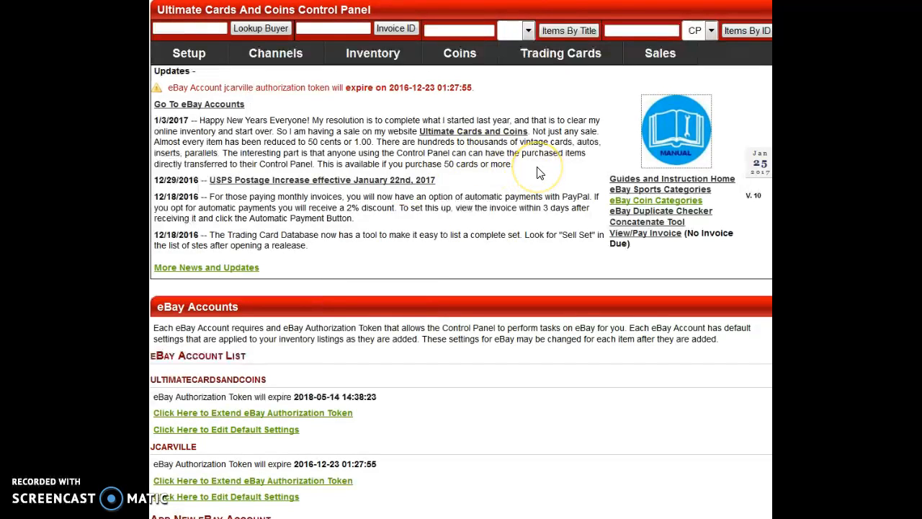
pyautogui.scroll(-2, 540, 173)
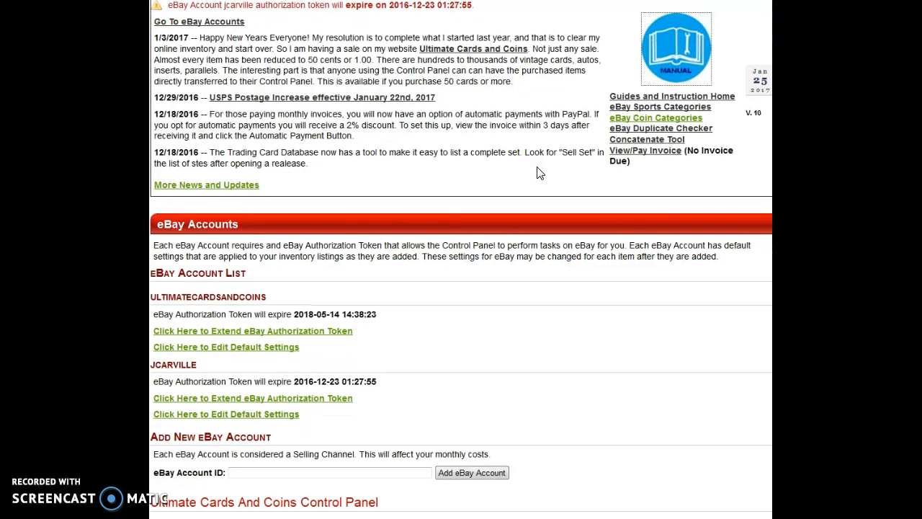
pyautogui.click(256, 473)
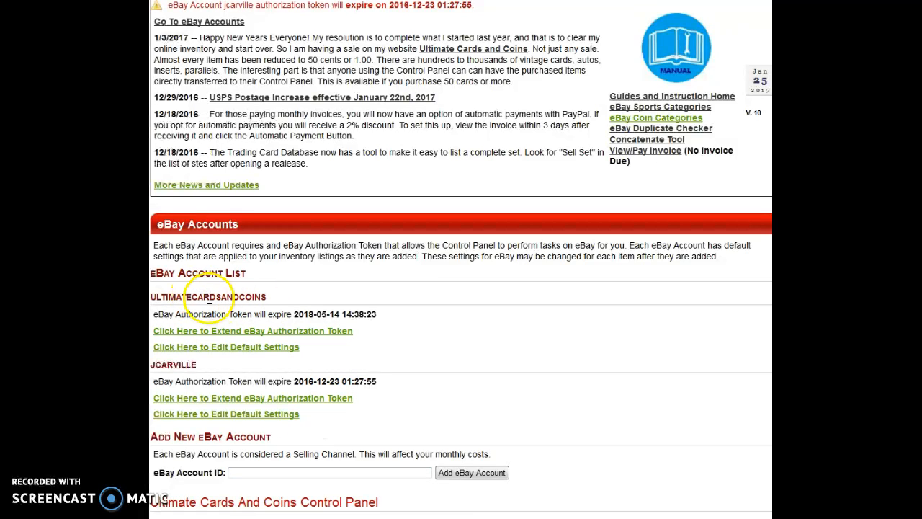
pyautogui.click(272, 473)
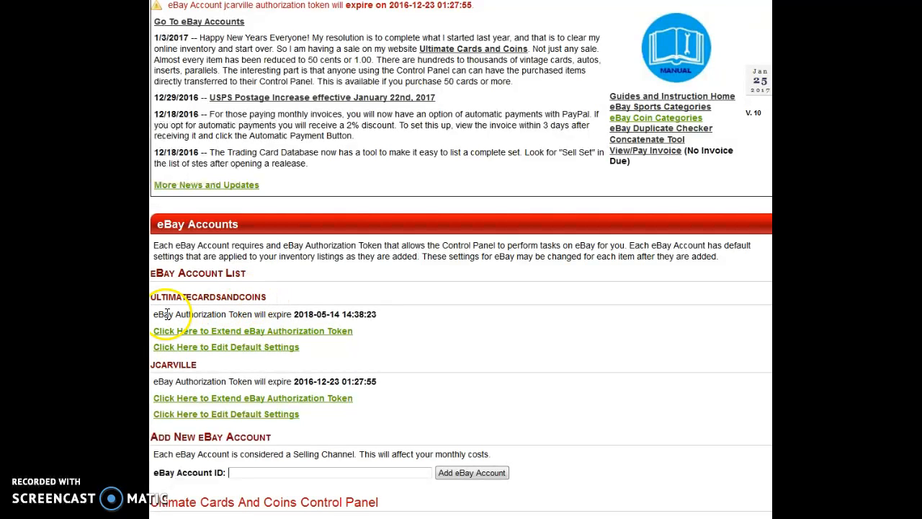
# Extend the eBay authorization token for ultimatecardsandcoins by signing in with the prefilled eBay credentials.
pyautogui.click(240, 332)
pyautogui.click(502, 234)
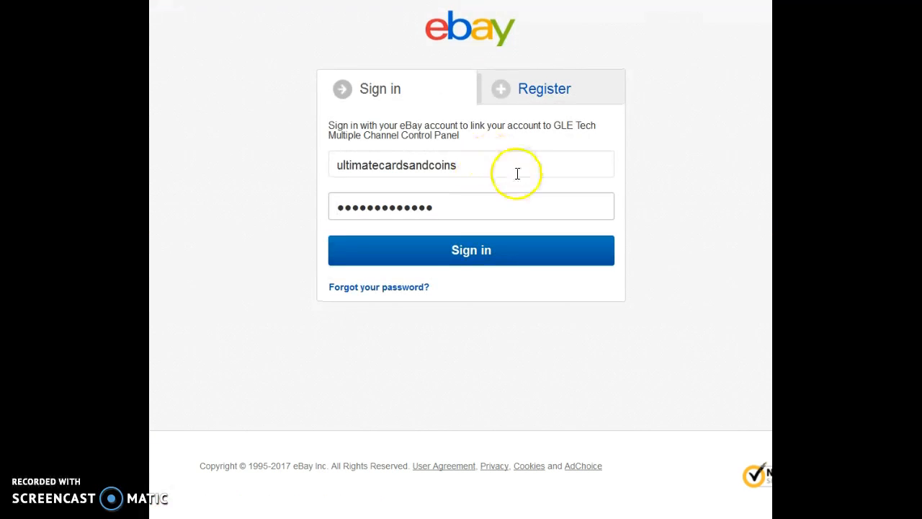
pyautogui.click(479, 260)
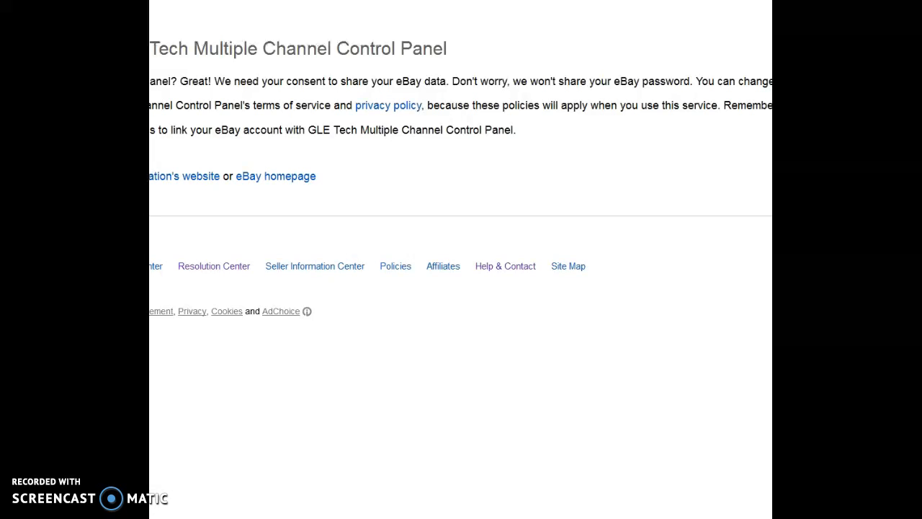
pyautogui.scroll(-3, 543, 154)
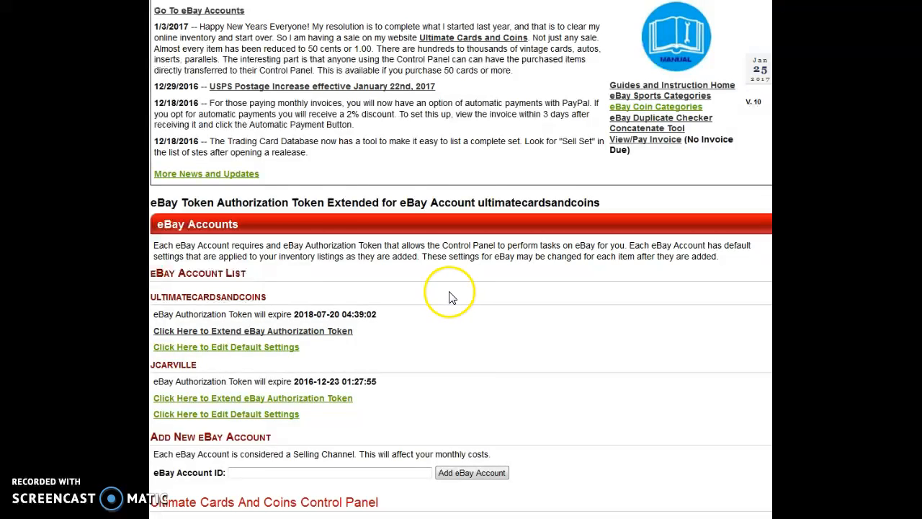
# Open the default eBay settings for ultimatecardsandcoins and review the payment methods, payment instructions, sales tax state and percentage.
pyautogui.click(245, 350)
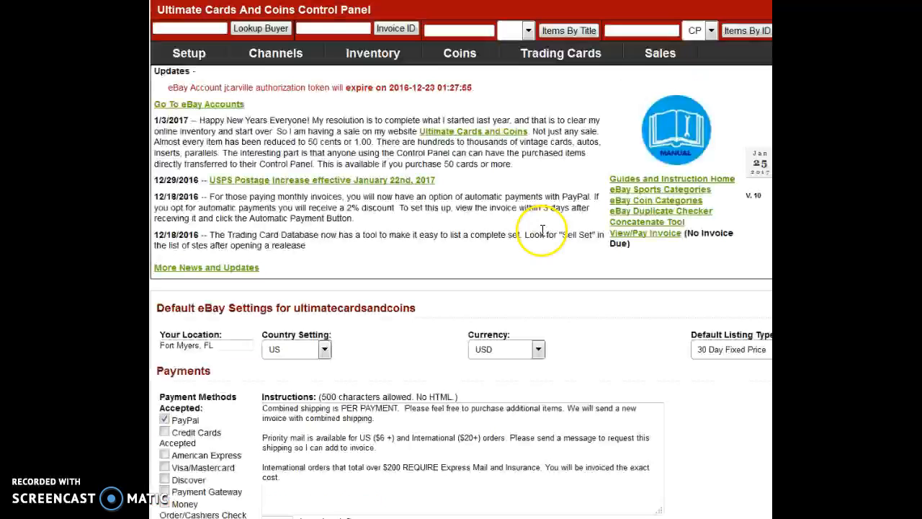
pyautogui.scroll(-1, 595, 214)
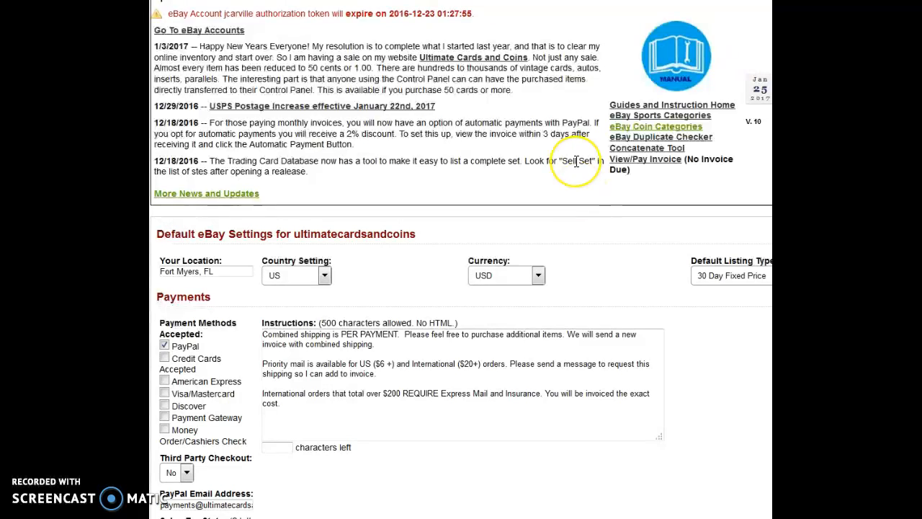
pyautogui.scroll(-1, 547, 164)
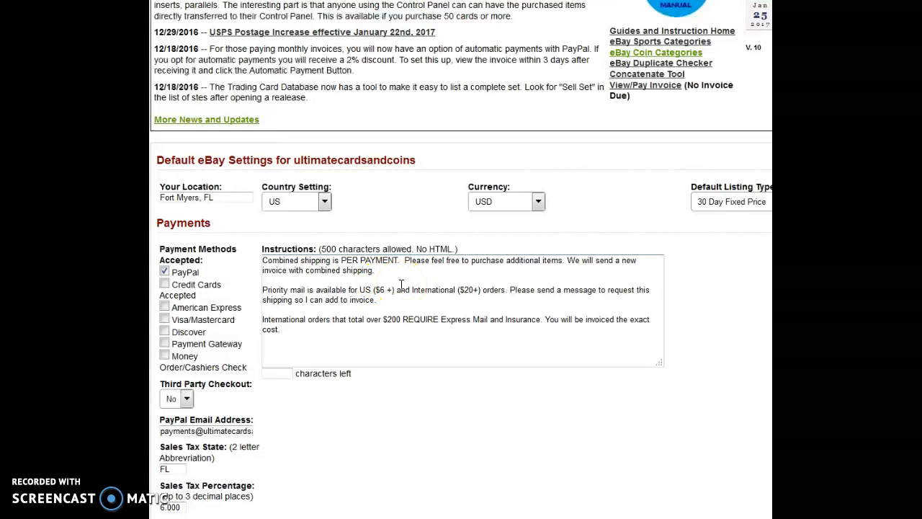
pyautogui.scroll(-3, 382, 283)
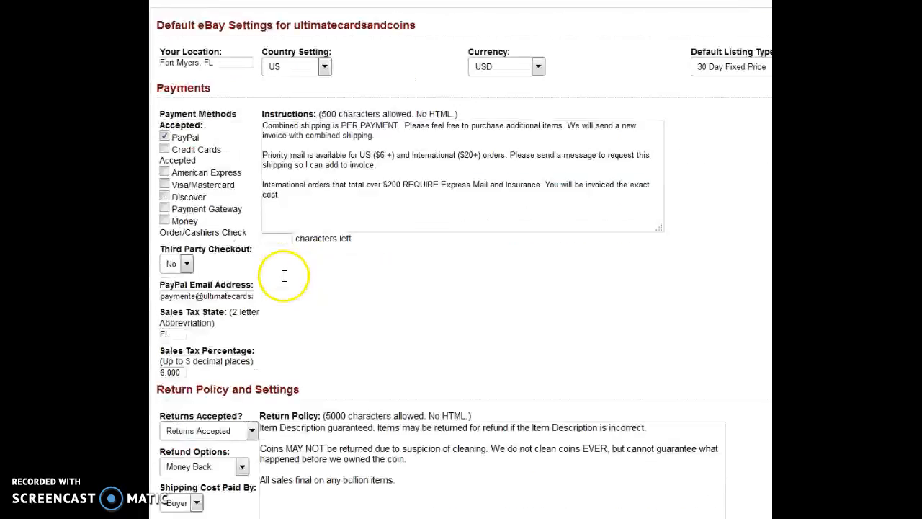
pyautogui.click(176, 246)
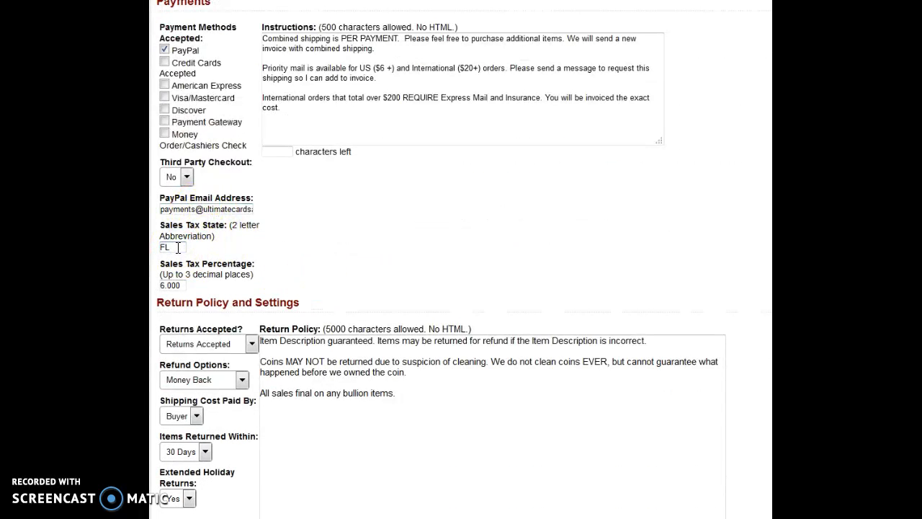
pyautogui.click(172, 283)
pyautogui.moveTo(168, 285); pyautogui.dragTo(180, 286)
pyautogui.click(173, 286)
pyautogui.scroll(-4, 357, 224)
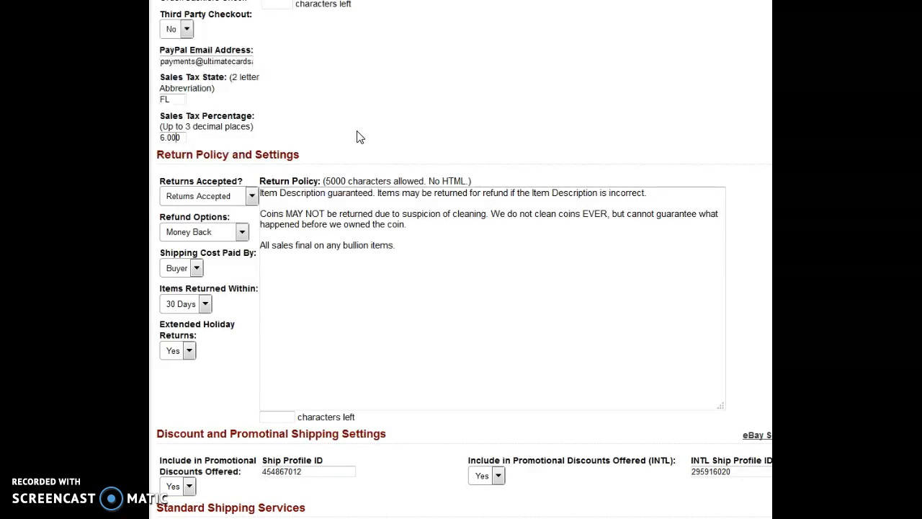
# Review the return options and the return policy text in the default eBay settings.
pyautogui.click(334, 148)
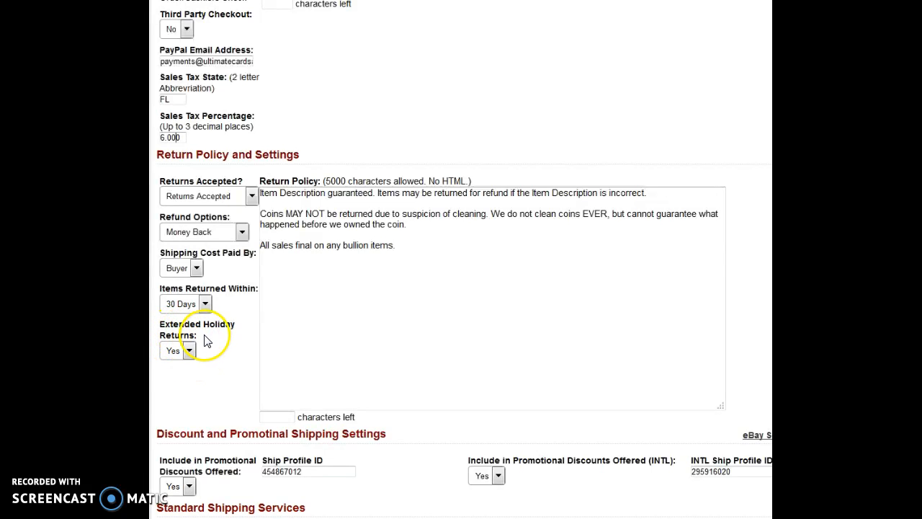
pyautogui.click(346, 193)
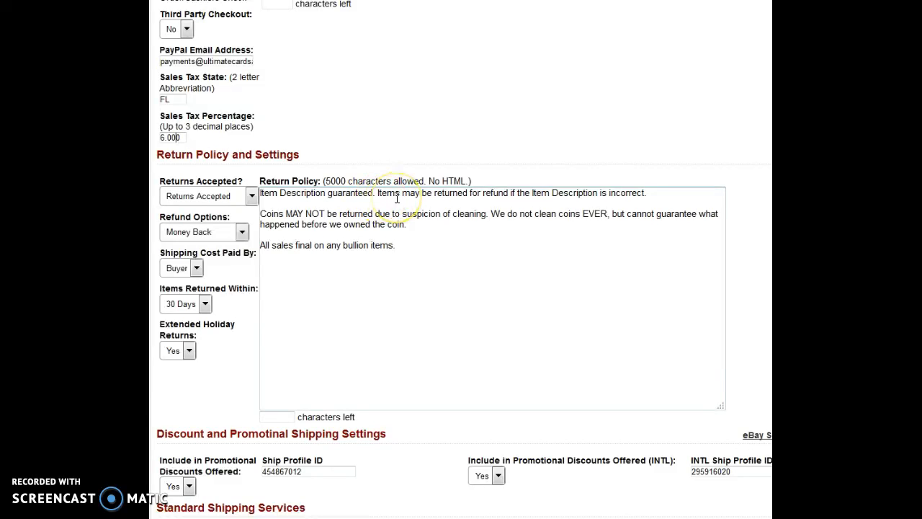
pyautogui.scroll(-3, 397, 198)
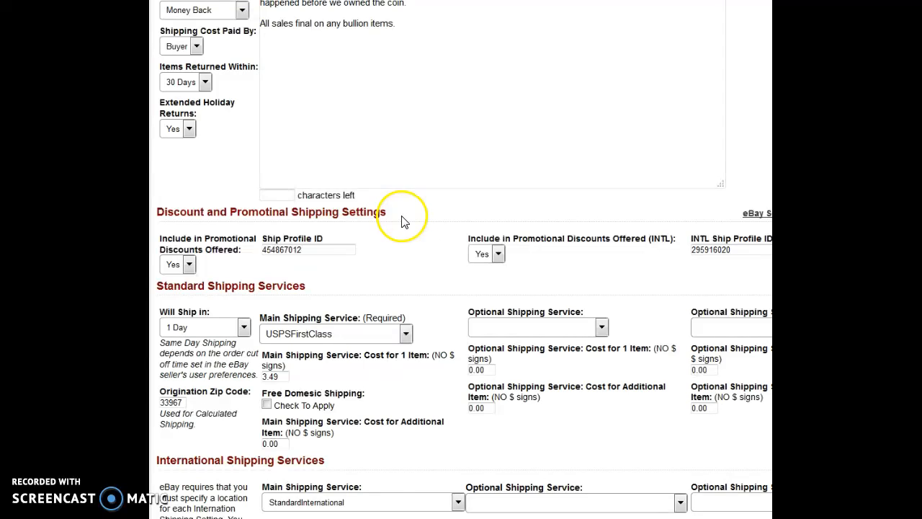
# Open the Combined Shipping and Promotional Discounts guide and read how to find the flat shipping profile IDs.
pyautogui.click(304, 250)
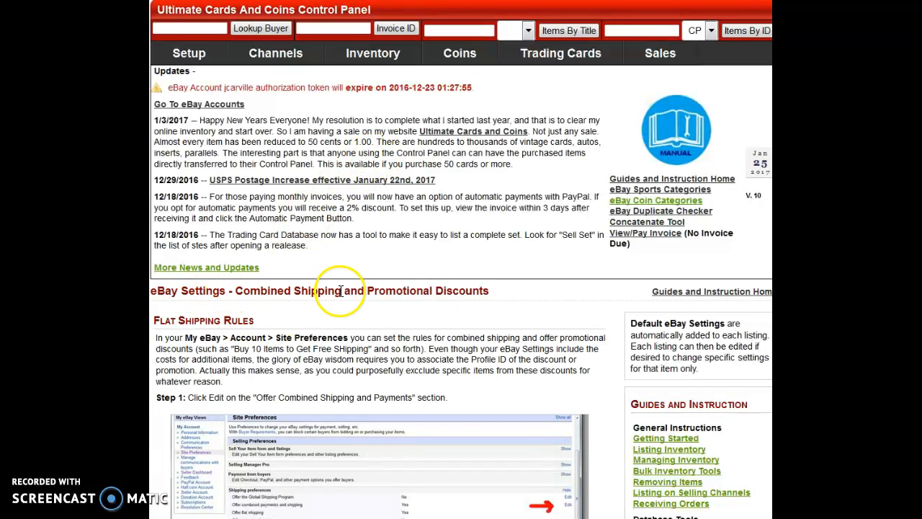
pyautogui.scroll(-2, 504, 245)
pyautogui.scroll(-1, 495, 240)
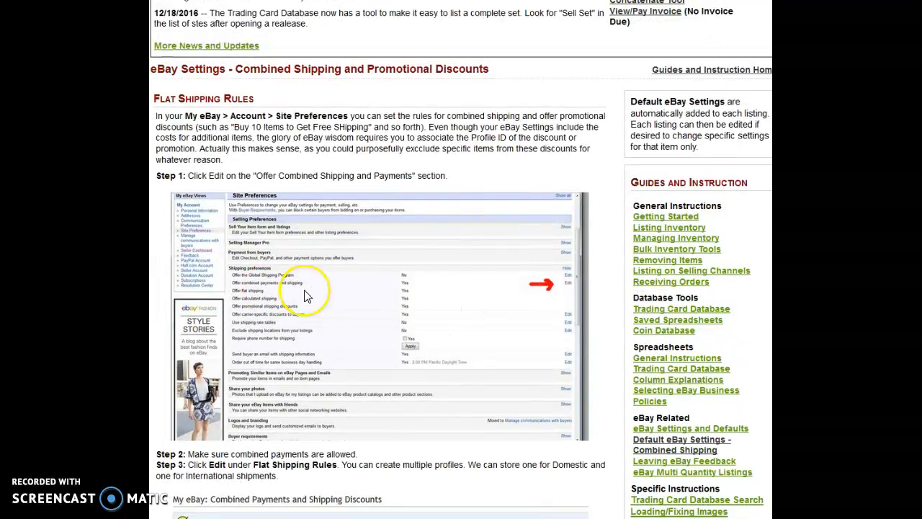
pyautogui.scroll(-3, 423, 281)
pyautogui.scroll(-3, 441, 283)
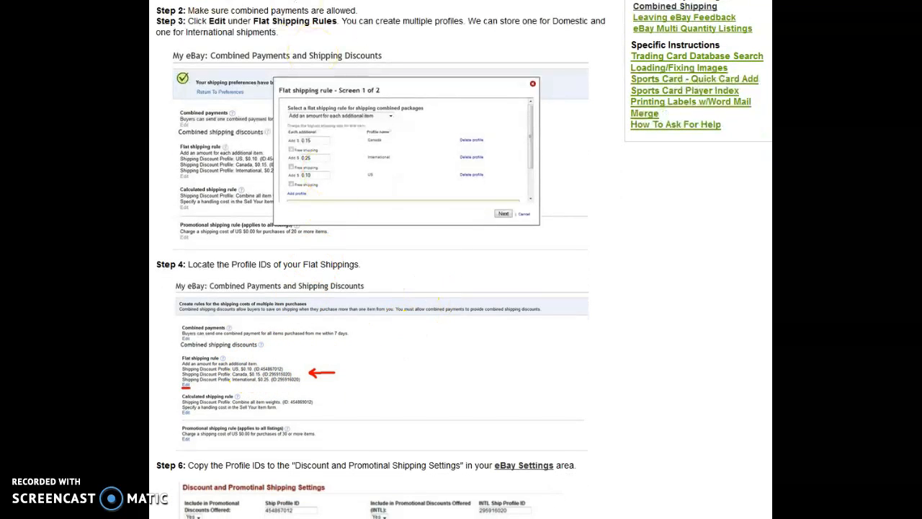
# Return to the default eBay settings and check the domestic Ship Profile ID and promotional discount setting.
pyautogui.hotkey('ctrl', 'Tab')
pyautogui.click(322, 252)
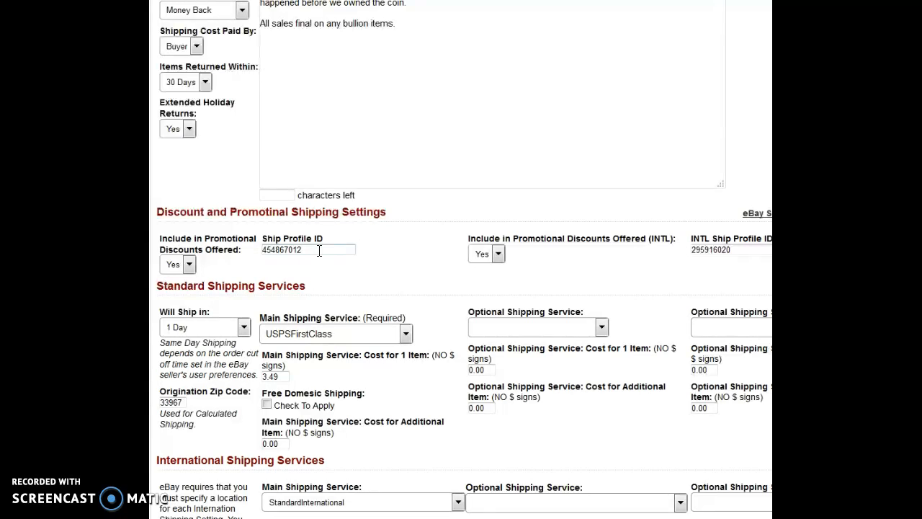
pyautogui.click(319, 250)
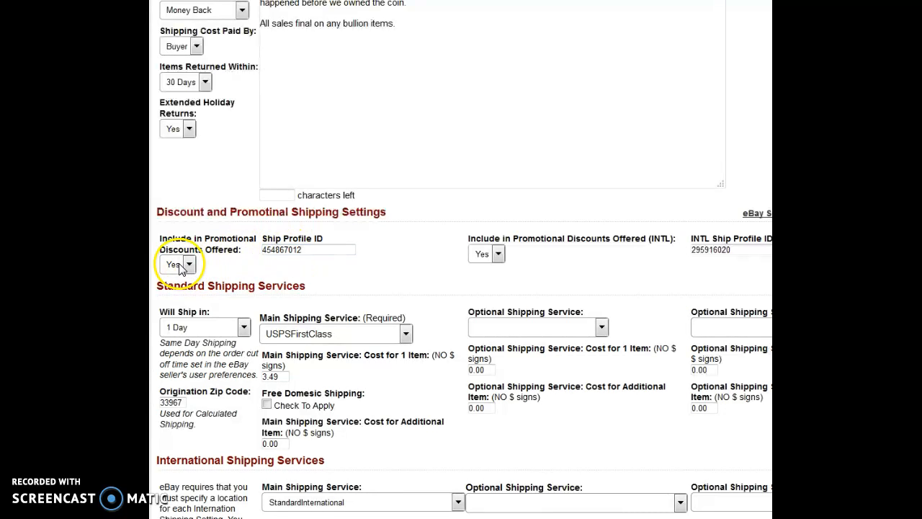
# Check the available handling times and the origination zip code under Standard Shipping Services.
pyautogui.scroll(-2, 422, 223)
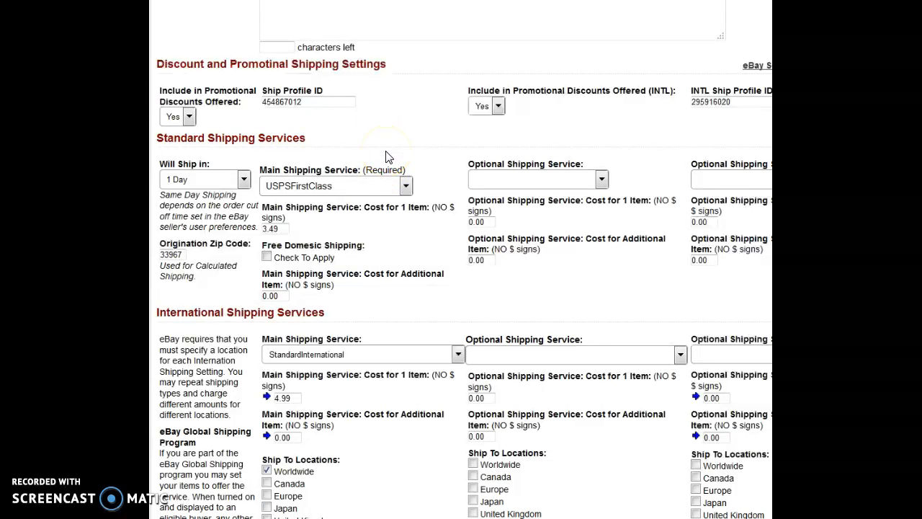
pyautogui.scroll(-1, 386, 157)
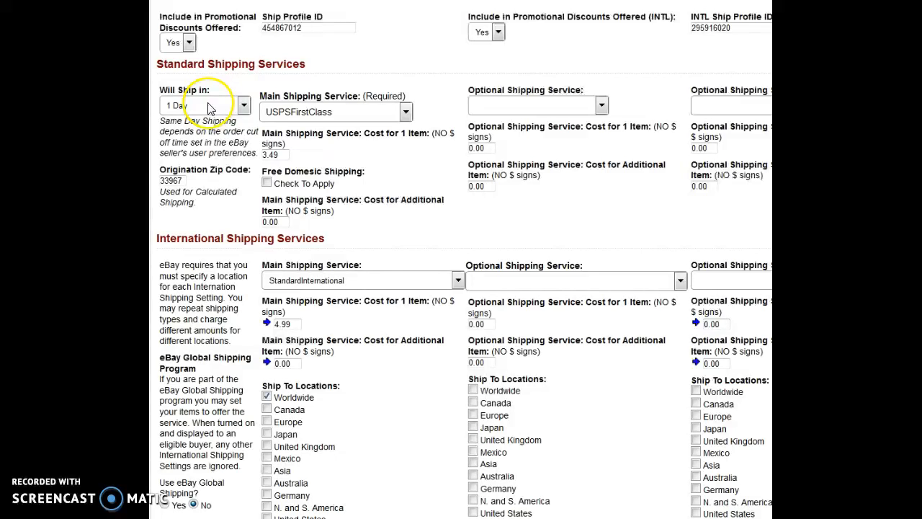
pyautogui.click(210, 107)
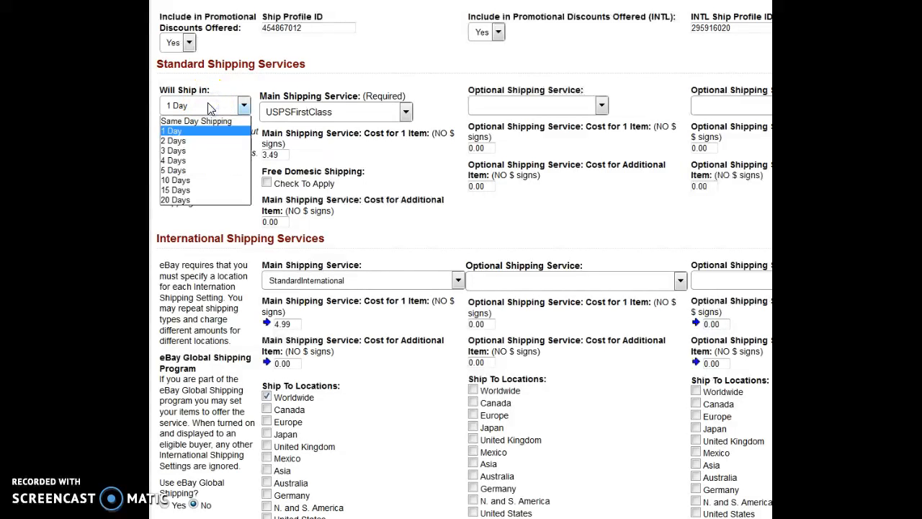
pyautogui.click(209, 108)
pyautogui.click(173, 180)
pyautogui.click(184, 181)
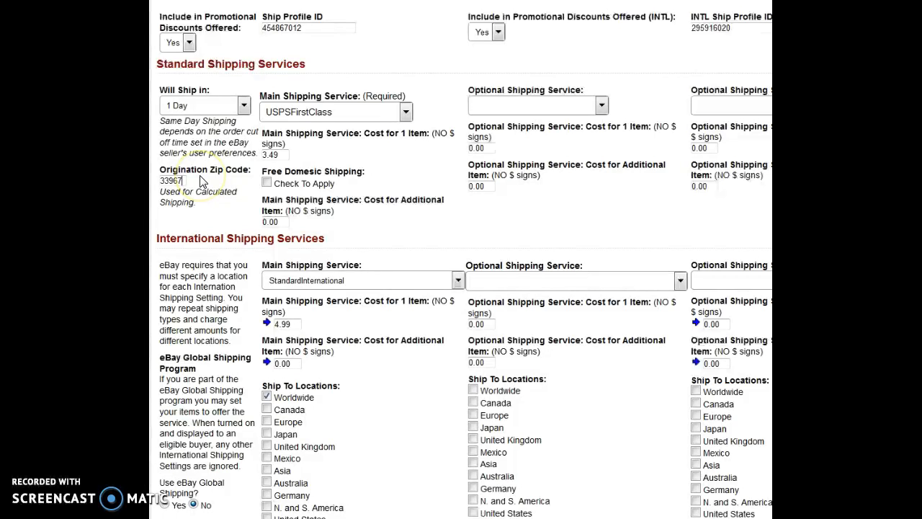
pyautogui.click(174, 181)
# Choose USPSFirstClass as the main domestic shipping service and check its single-item cost against the Ship Profile ID.
pyautogui.click(349, 113)
pyautogui.click(369, 113)
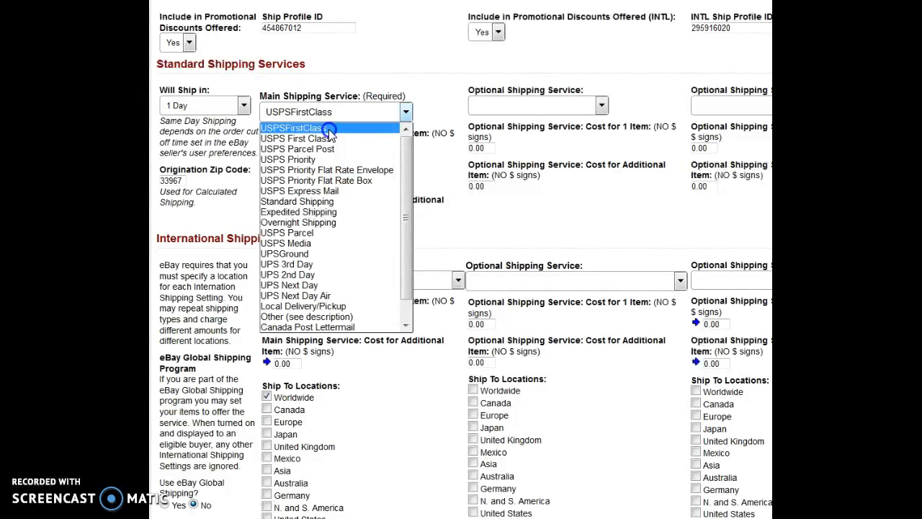
pyautogui.click(329, 129)
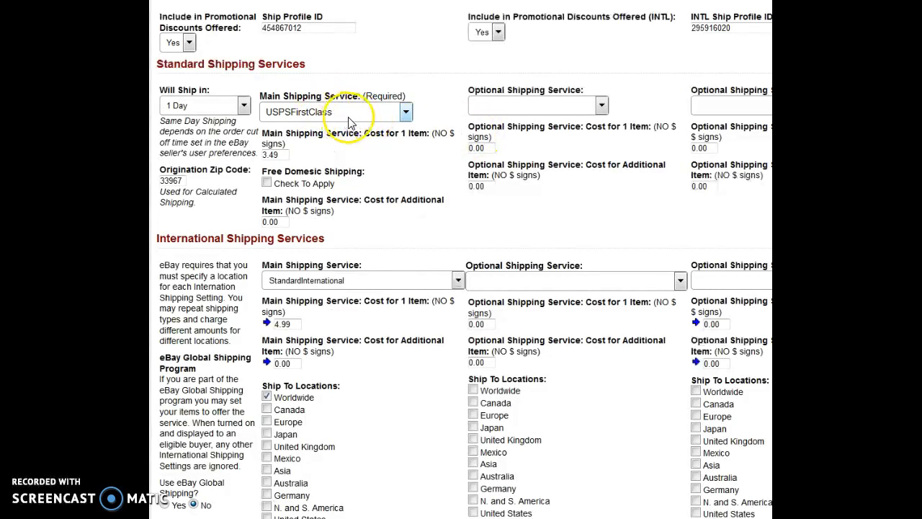
pyautogui.click(283, 155)
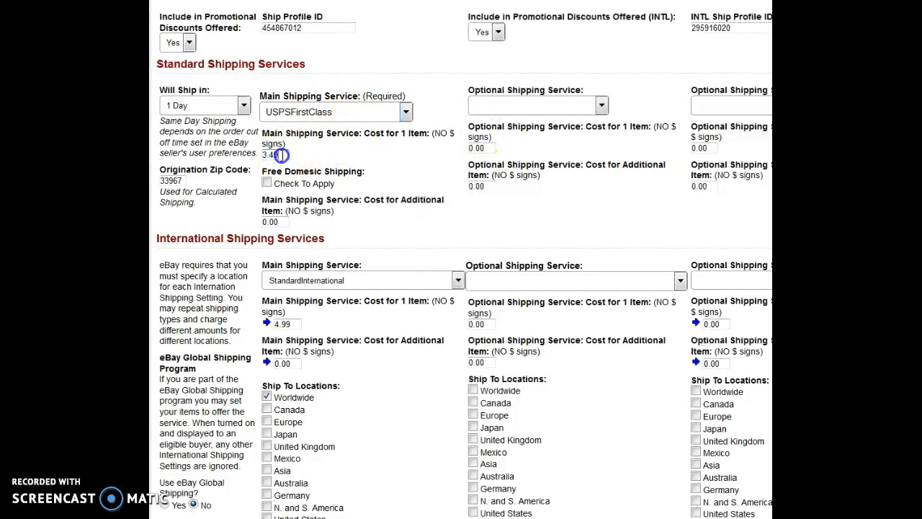
pyautogui.click(307, 27)
# Review the international main shipping service, its costs and ship-to locations together with the international Ship Profile ID.
pyautogui.scroll(-2, 392, 175)
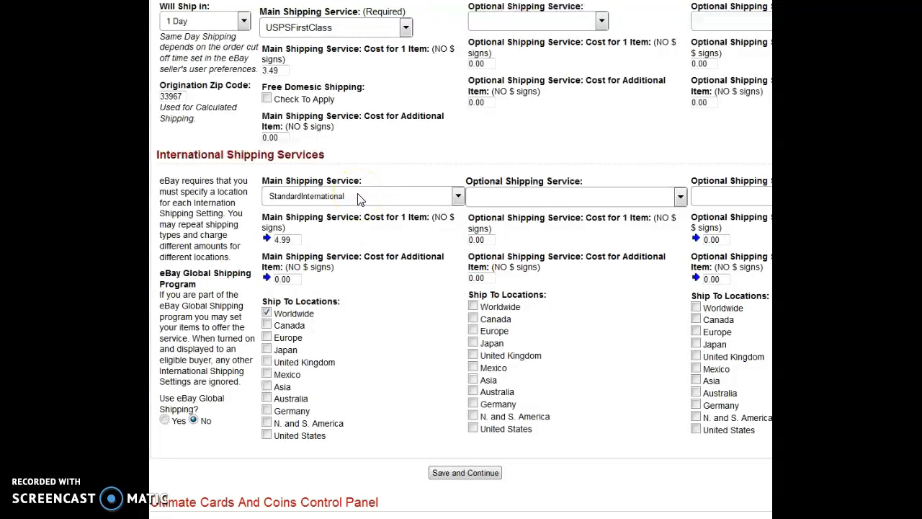
pyautogui.click(292, 240)
pyautogui.scroll(3, 422, 189)
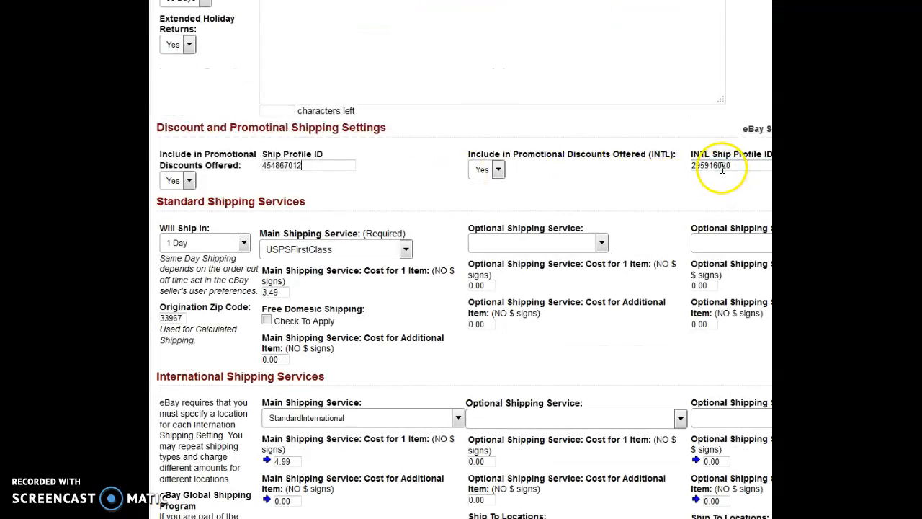
pyautogui.scroll(-3, 711, 165)
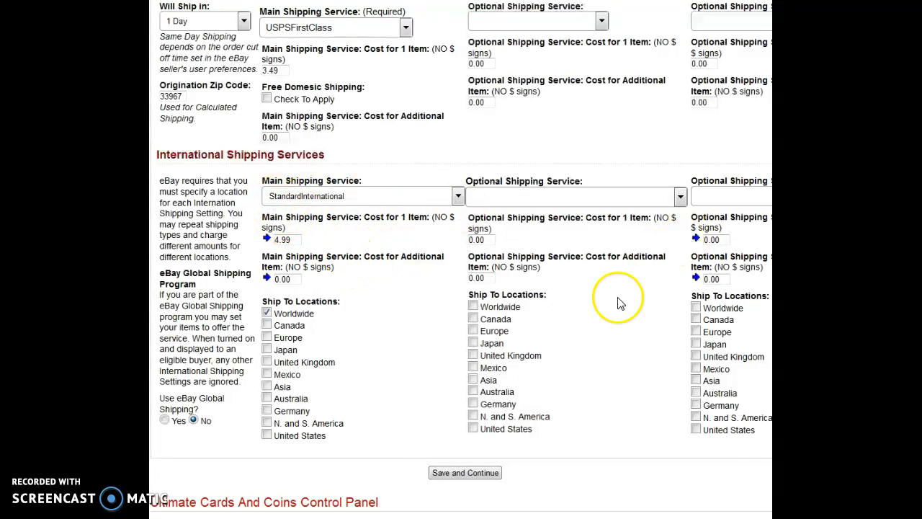
pyautogui.scroll(1, 547, 274)
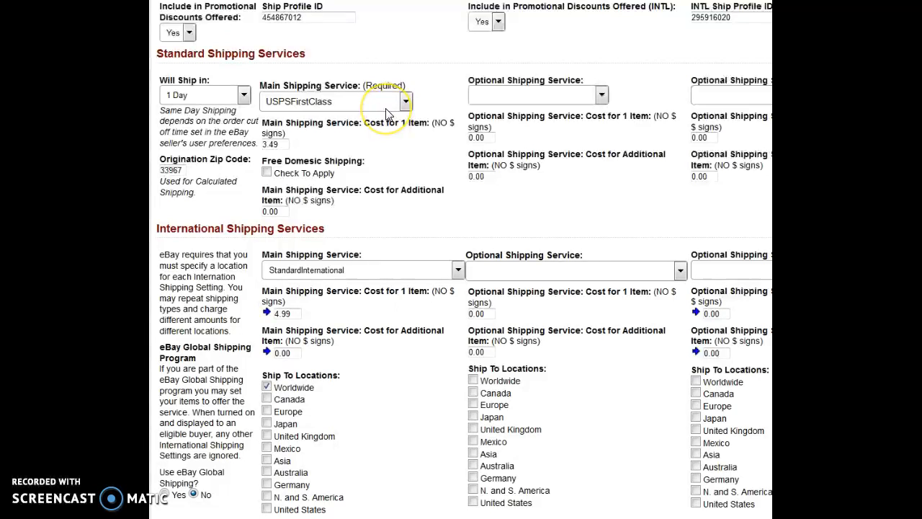
pyautogui.scroll(-1, 387, 114)
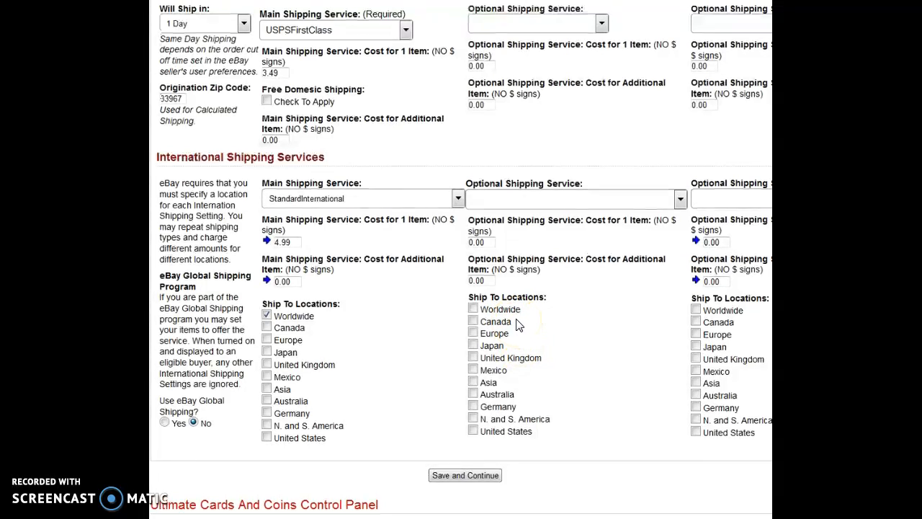
# Leave the default eBay settings and return to the eBay account list with its authorization token and default settings options.
pyautogui.scroll(5, 518, 326)
pyautogui.scroll(10, 517, 326)
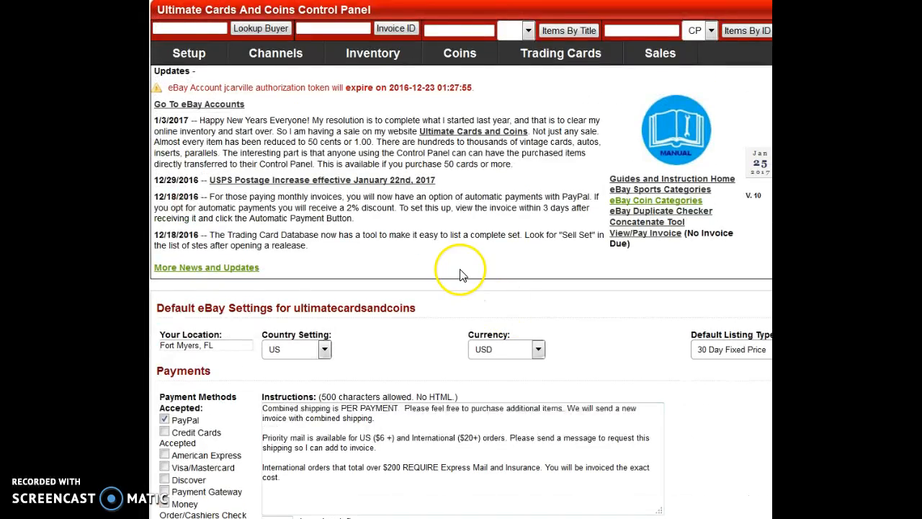
pyautogui.rightClick(356, 131)
pyautogui.click(382, 147)
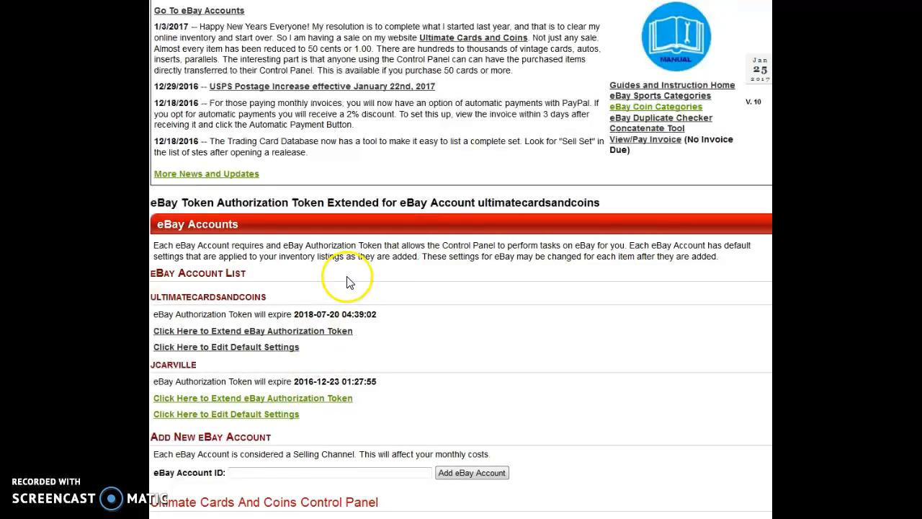
# Open the eBay Business Policies page and review the payment, return and shipping policies together with the form for adding a policy.
pyautogui.scroll(3, 350, 282)
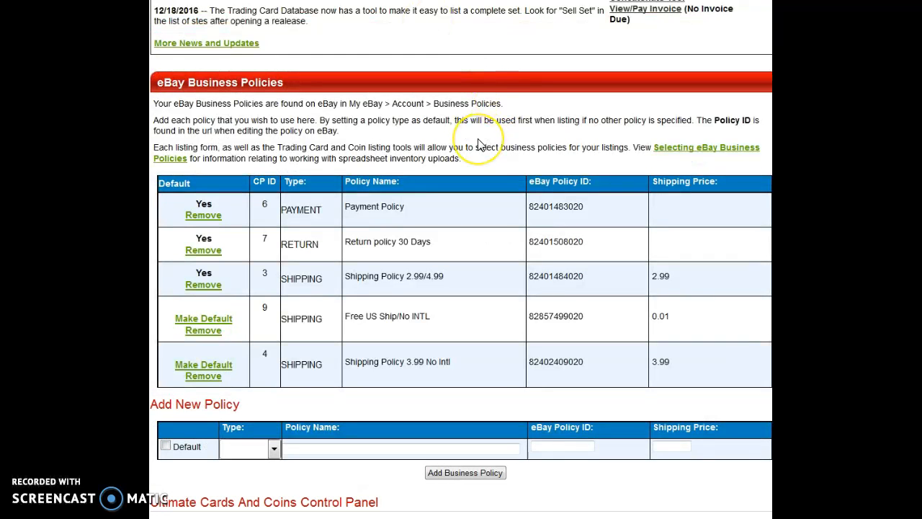
pyautogui.scroll(3, 465, 140)
pyautogui.scroll(2, 441, 145)
pyautogui.moveTo(276, 53)
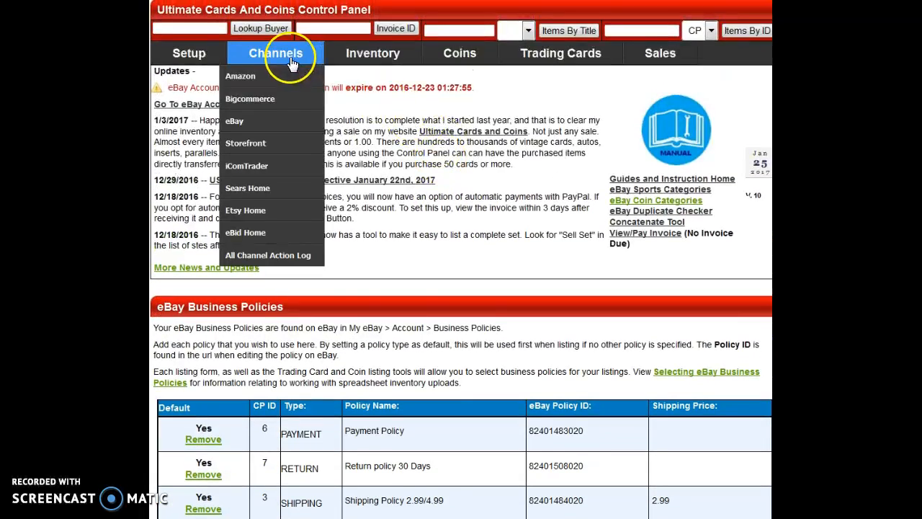
pyautogui.moveTo(250, 130)
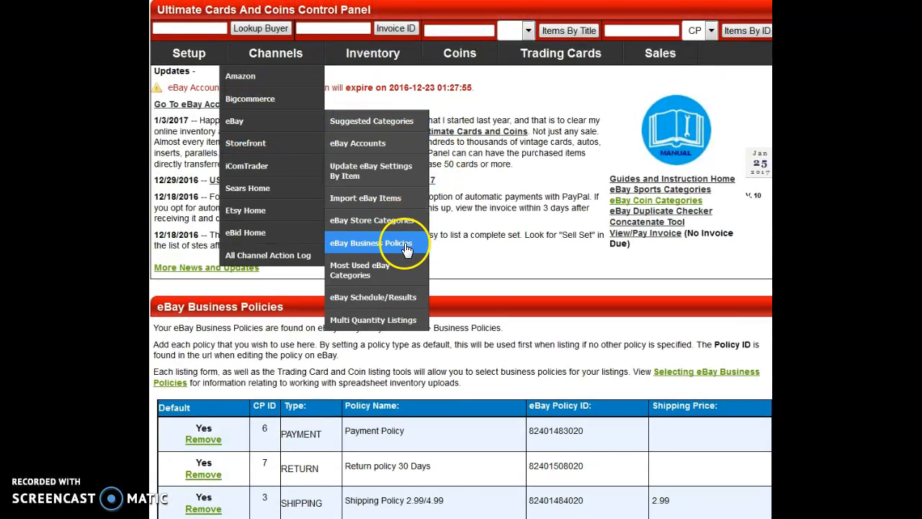
pyautogui.scroll(-2, 546, 251)
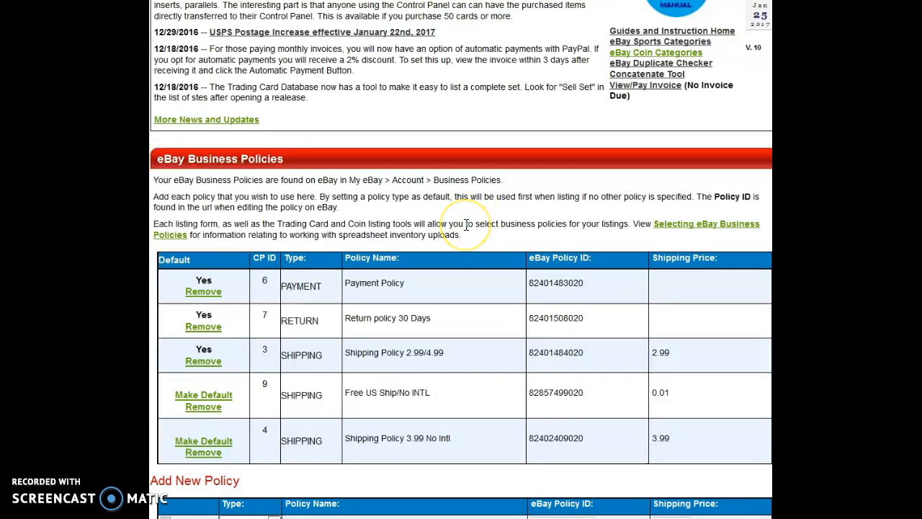
pyautogui.scroll(-2, 465, 224)
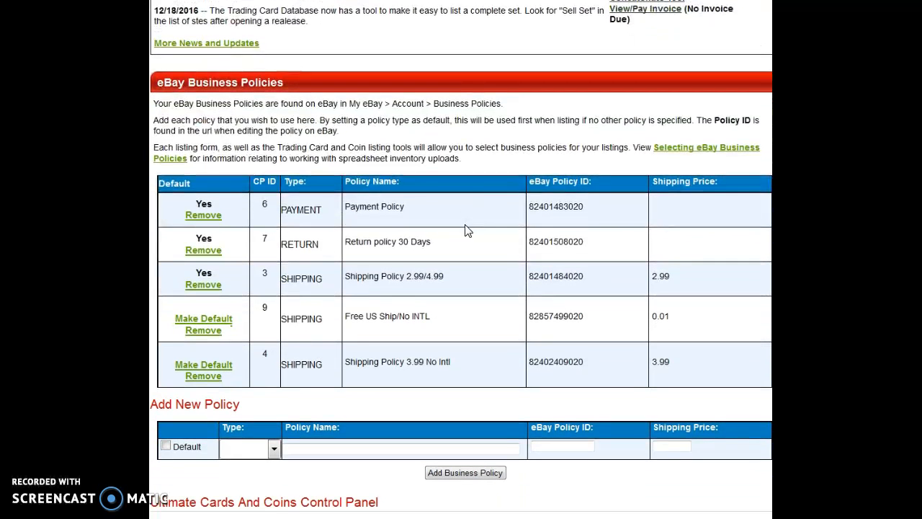